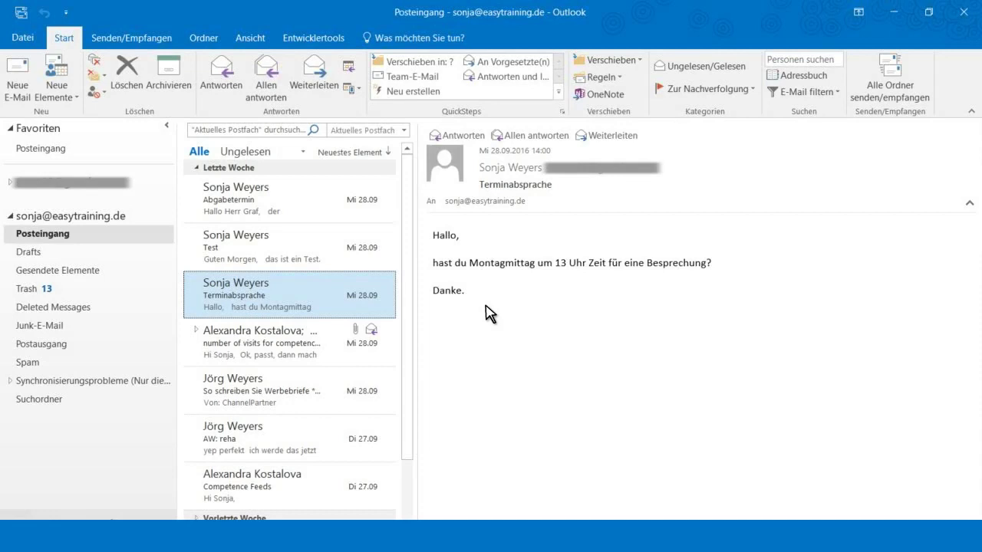
# Step: Show the ribbon KeyTip letters over the inbox commands with Alt
pyautogui.press('alt')
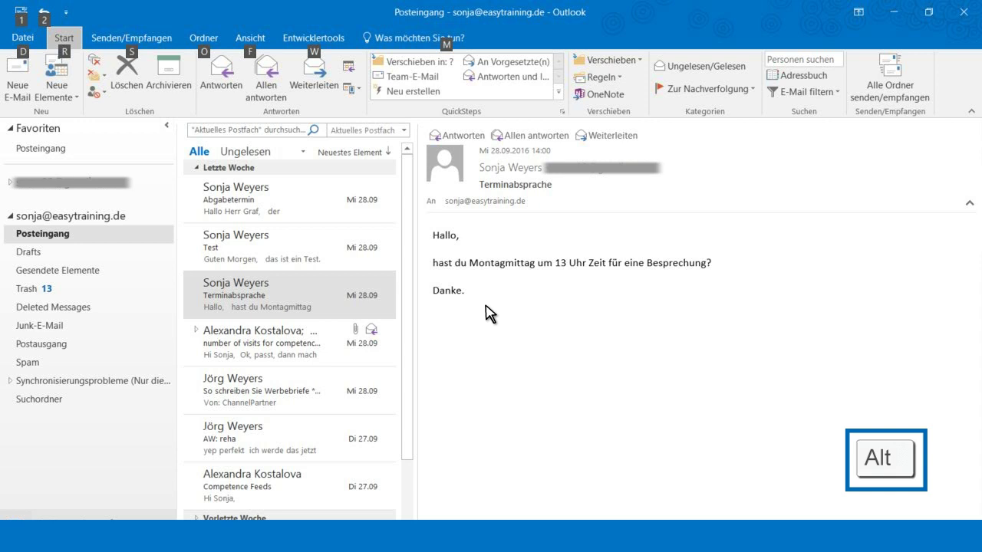
# Step: Hide the KeyTips, run send/receive for all accounts with F9, then return to the Mail view
pyautogui.press('alt')
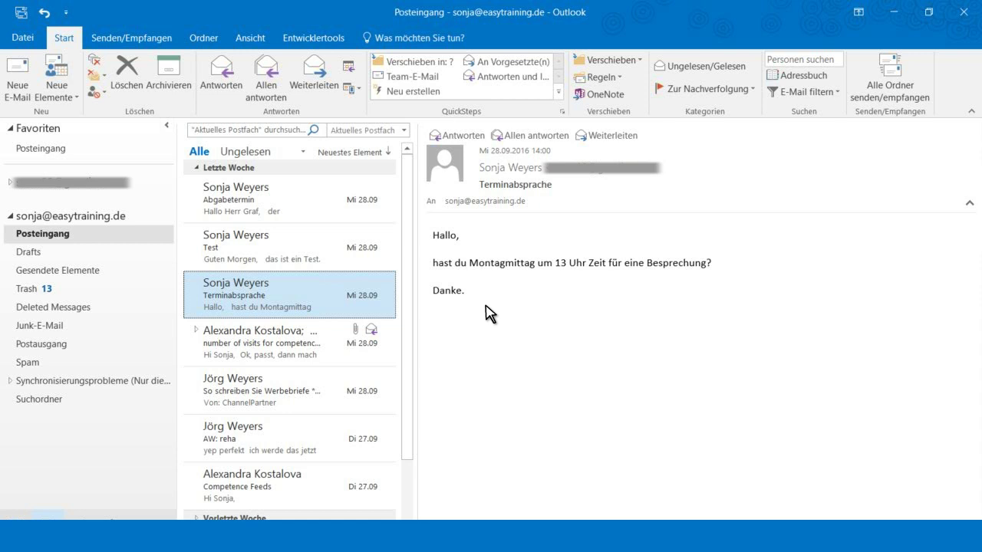
pyautogui.press('F9')
pyautogui.hotkey('ctrl', '1')
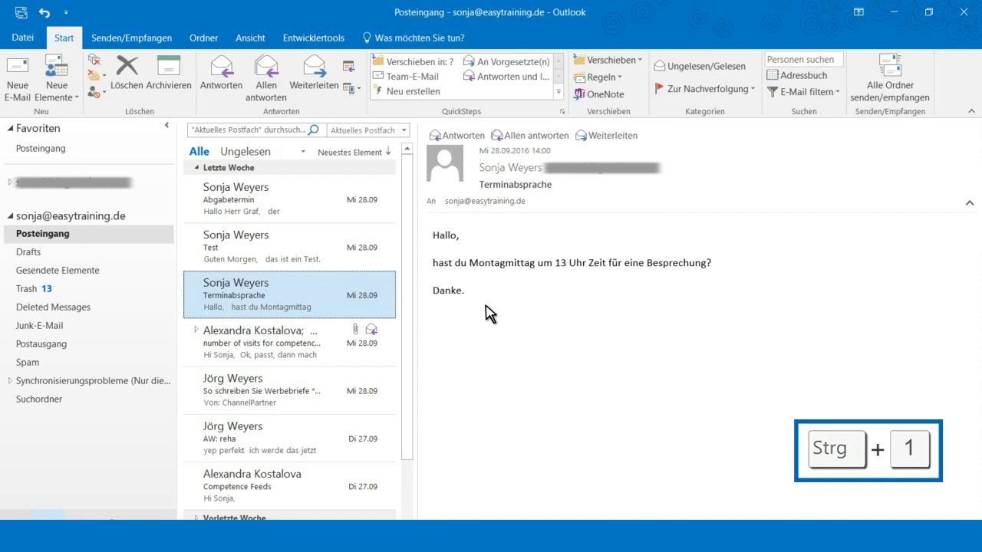
pyautogui.hotkey('ctrl', '2')
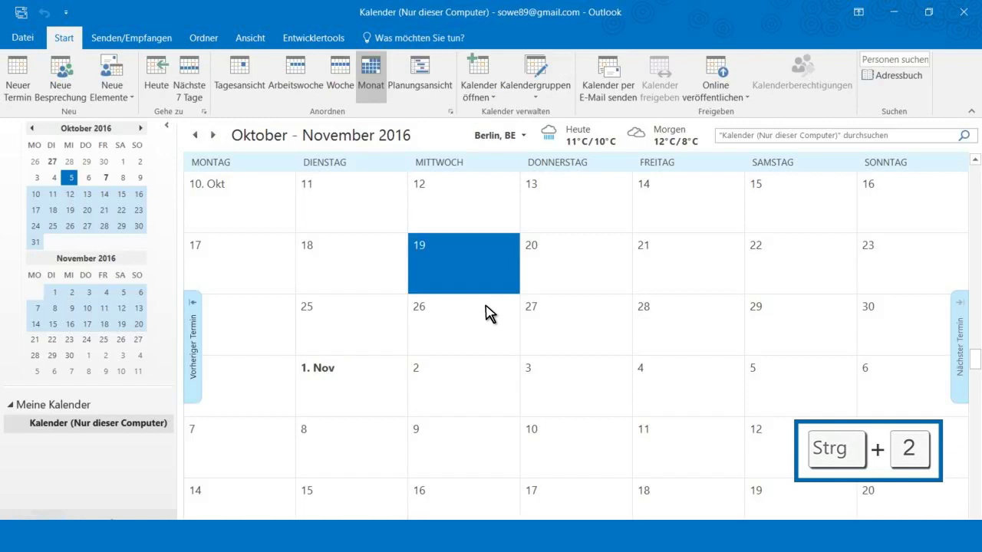
pyautogui.hotkey('ctrl', '3')
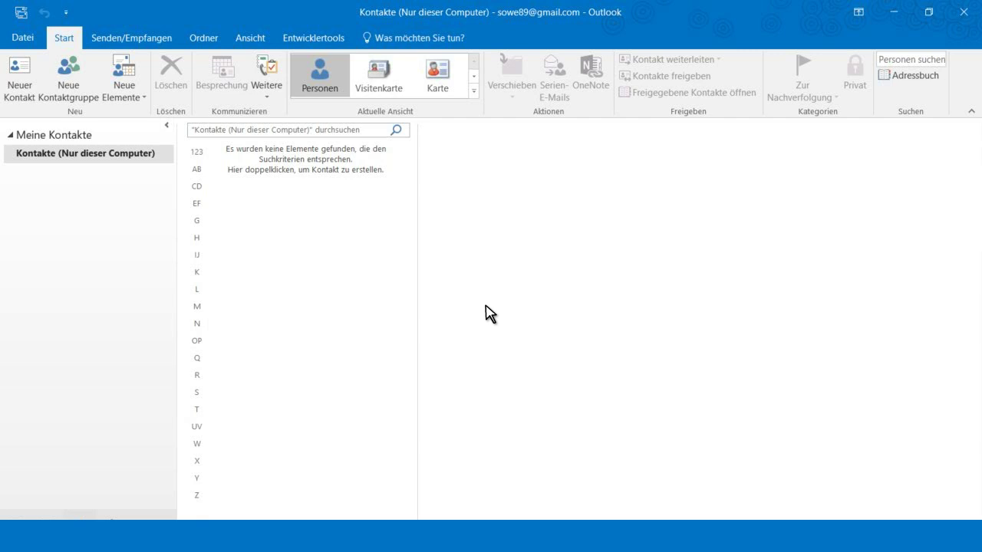
pyautogui.press('F3')
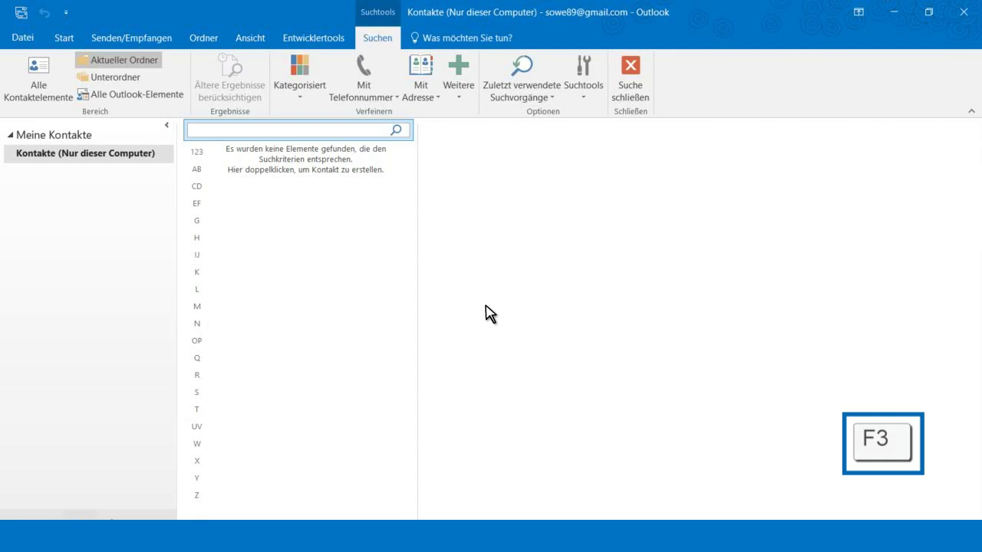
pyautogui.press('F11')
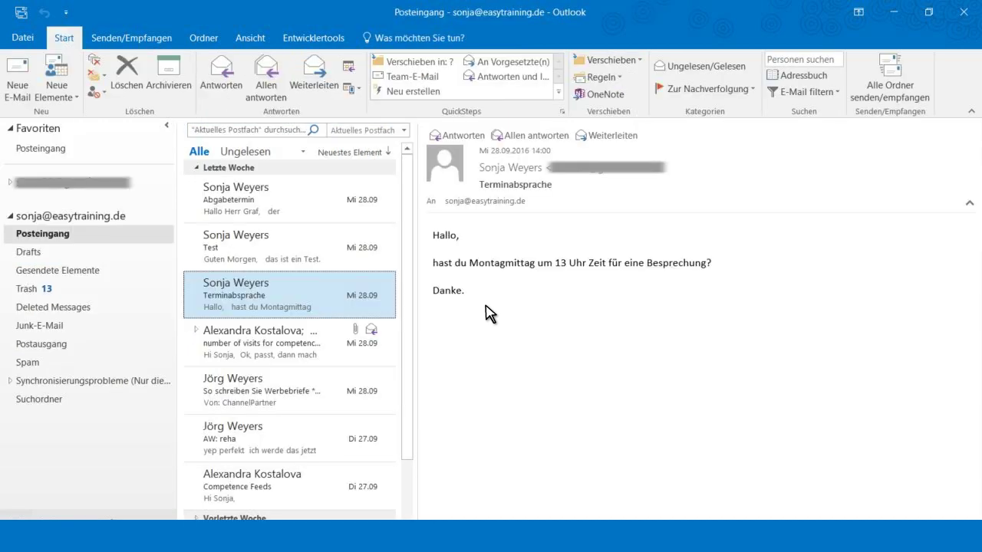
# Step: Send a new test message to a test e-mail address
pyautogui.hotkey('ctrl', 'n')
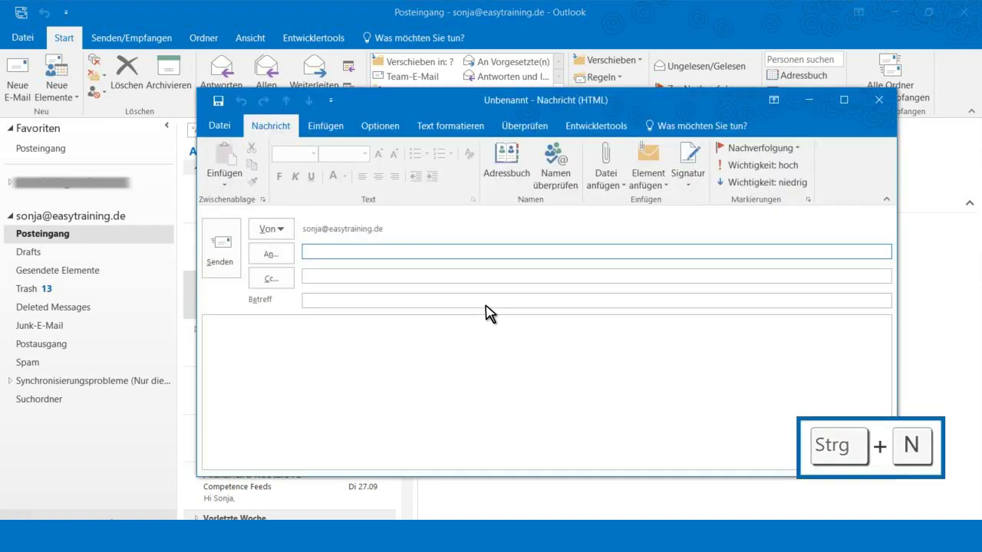
pyautogui.write('test@email.com')
pyautogui.hotkey('alt', 's')
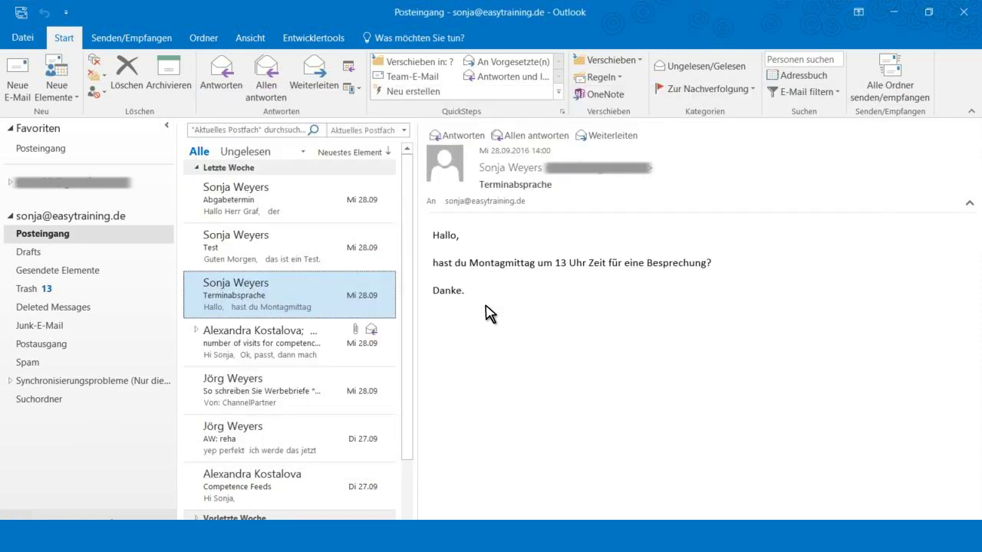
# Step: Open and discard a reply and a reply-all to Terminabsprache, then forward it and spell-check
pyautogui.hotkey('ctrl', 'r')
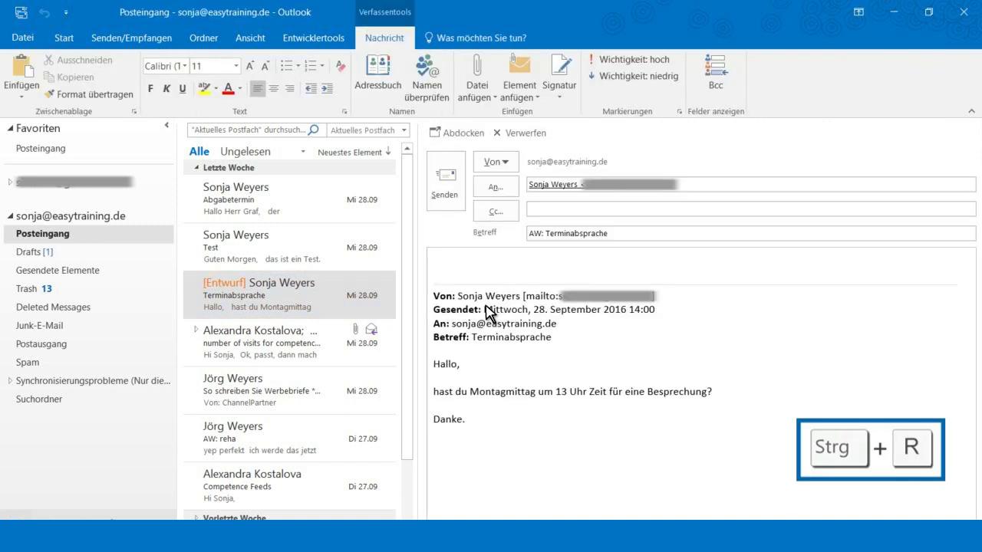
pyautogui.press('Escape')
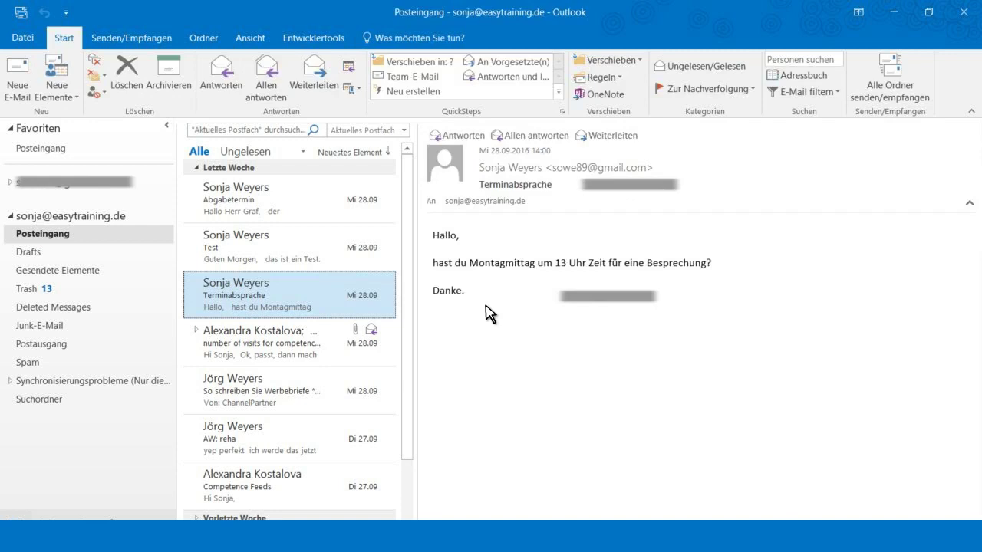
pyautogui.hotkey('ctrl', 'shift', 'r')
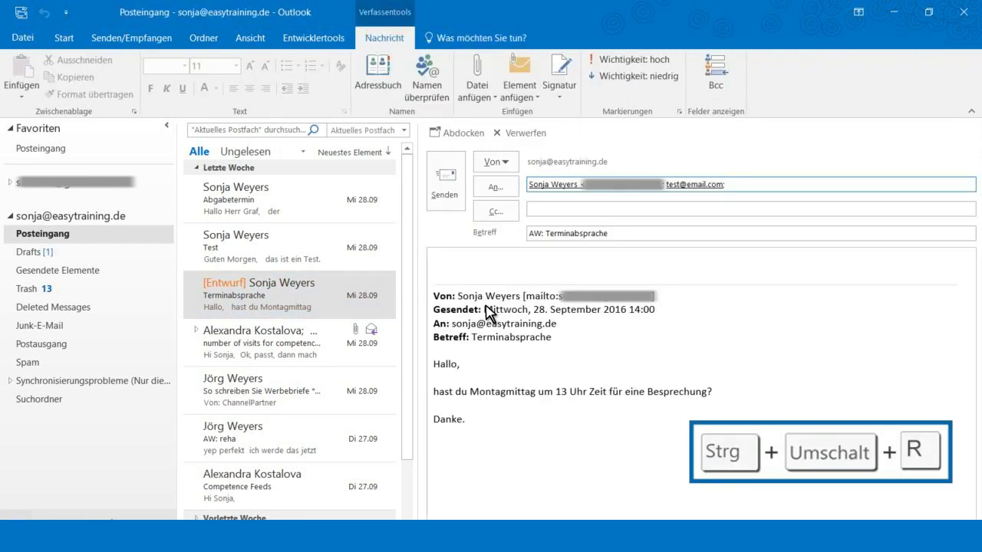
pyautogui.press('Escape')
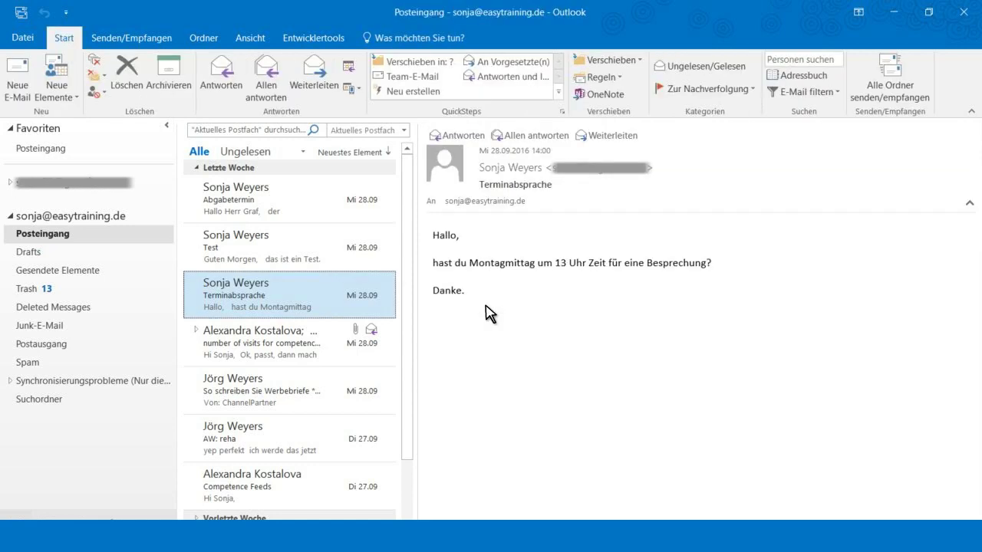
pyautogui.hotkey('ctrl', 'f')
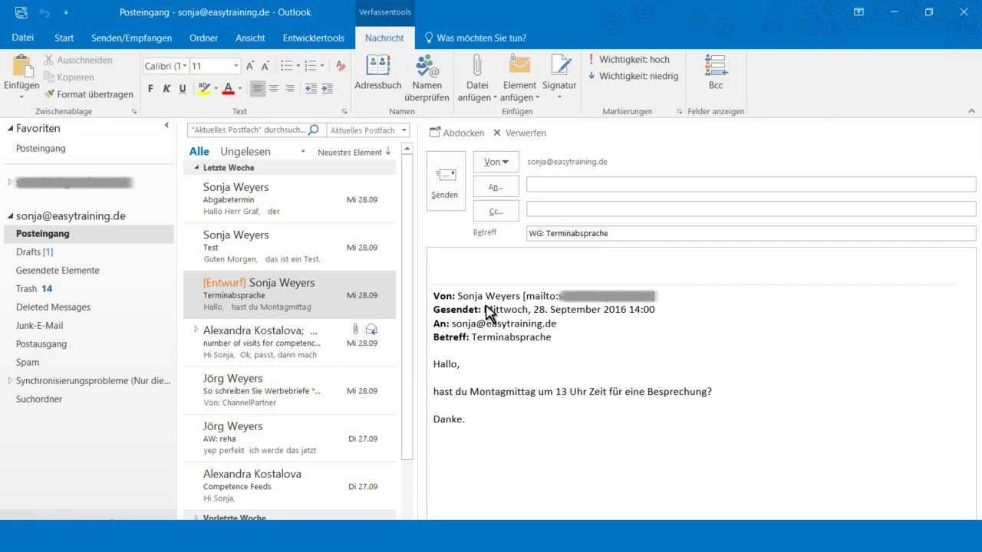
pyautogui.press('F7')
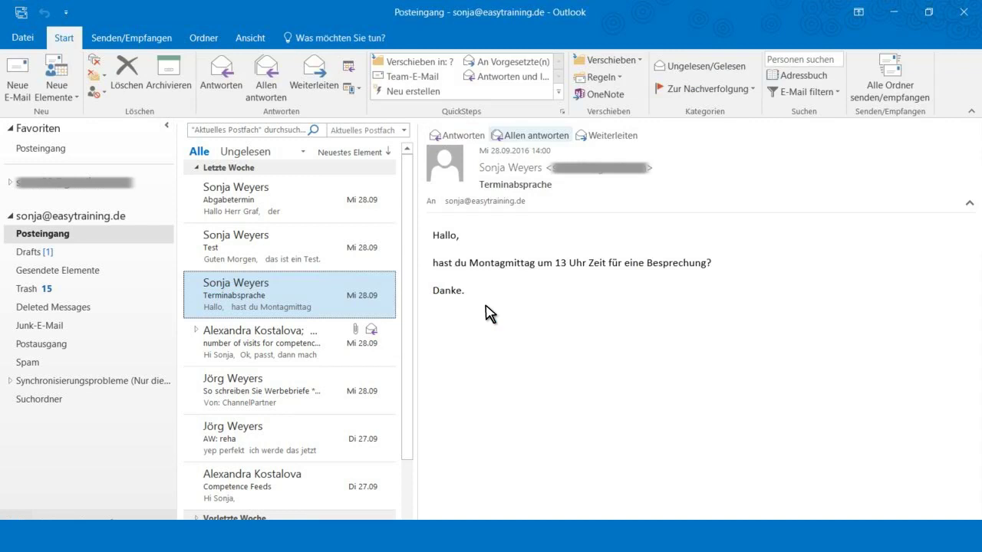
# Step: Delete the Terminabsprache message with Ctrl+D and briefly view the Print options with Ctrl+P
pyautogui.hotkey('ctrl', 'd')
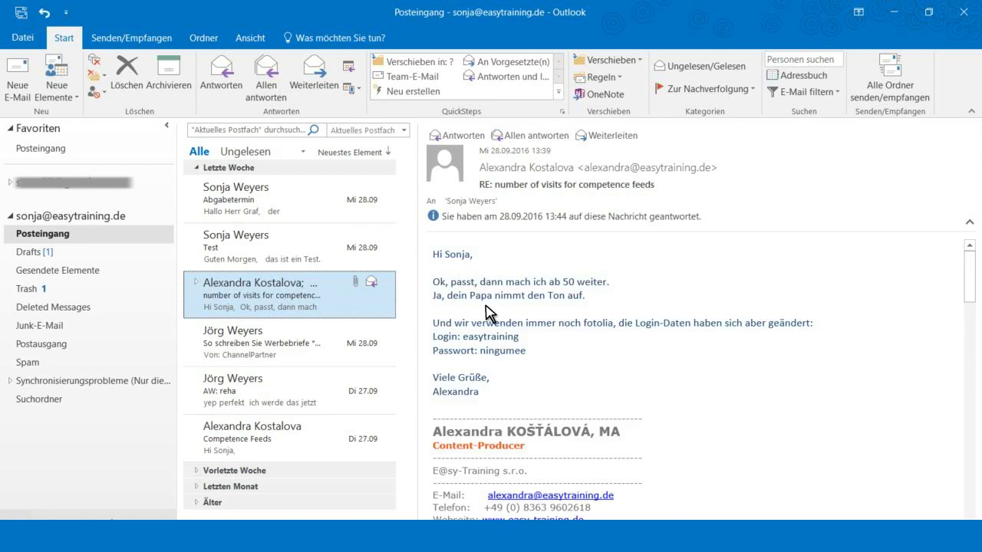
pyautogui.hotkey('ctrl', 'p')
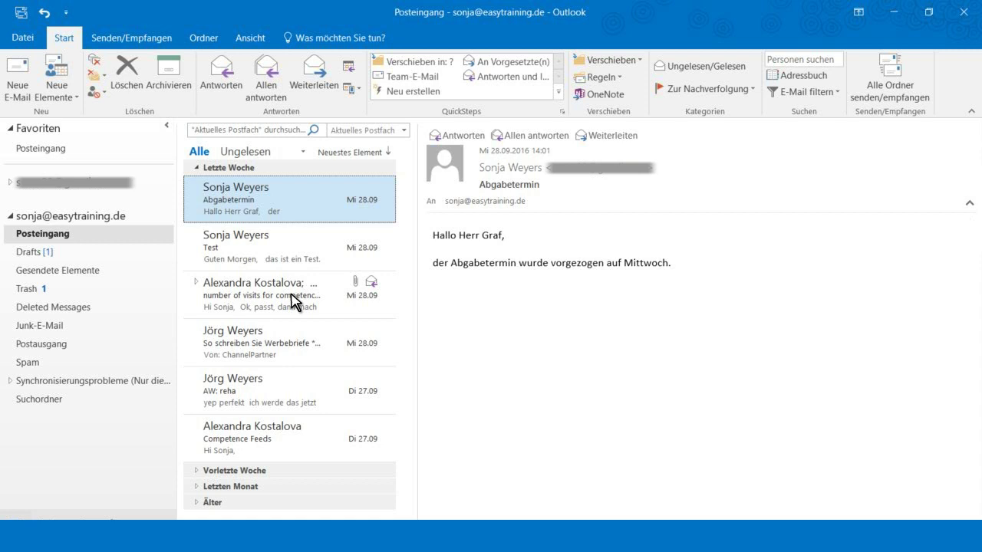
# Step: Create a QuickStep with the 'Neue Besprechung' action, addressed to the purchasing and sales e-mail addresses
pyautogui.click(445, 92)
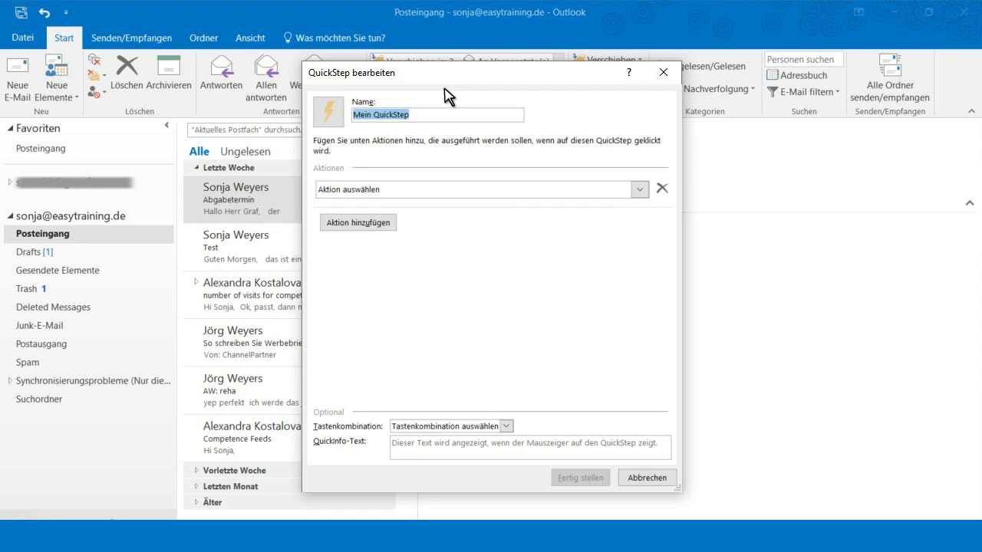
pyautogui.click(639, 189)
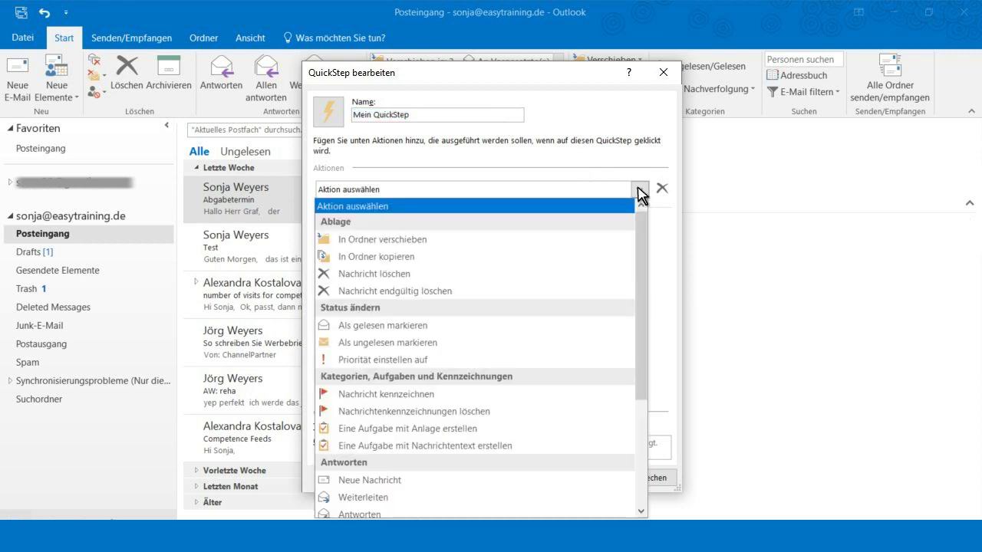
pyautogui.click(641, 512)
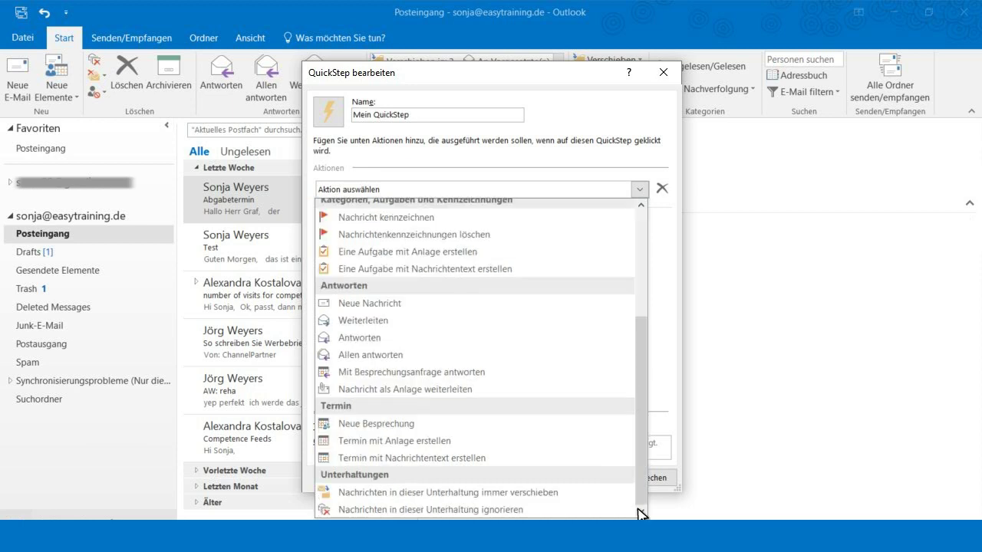
pyautogui.click(438, 423)
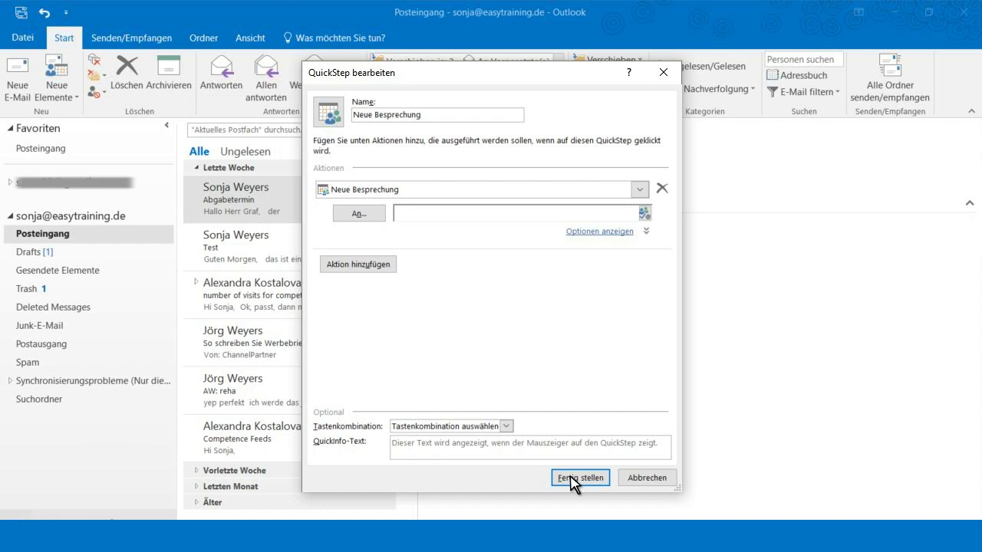
pyautogui.click(542, 214)
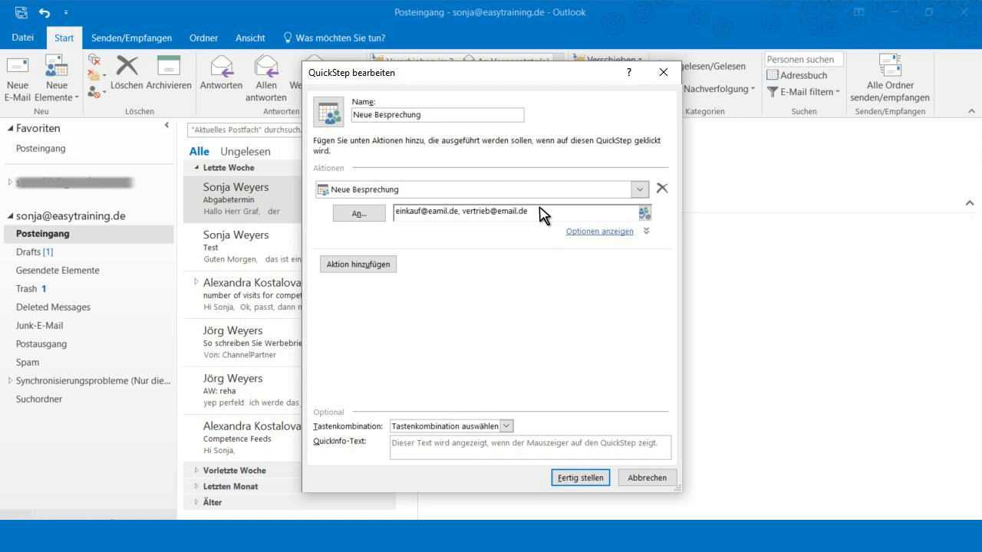
pyautogui.click(506, 427)
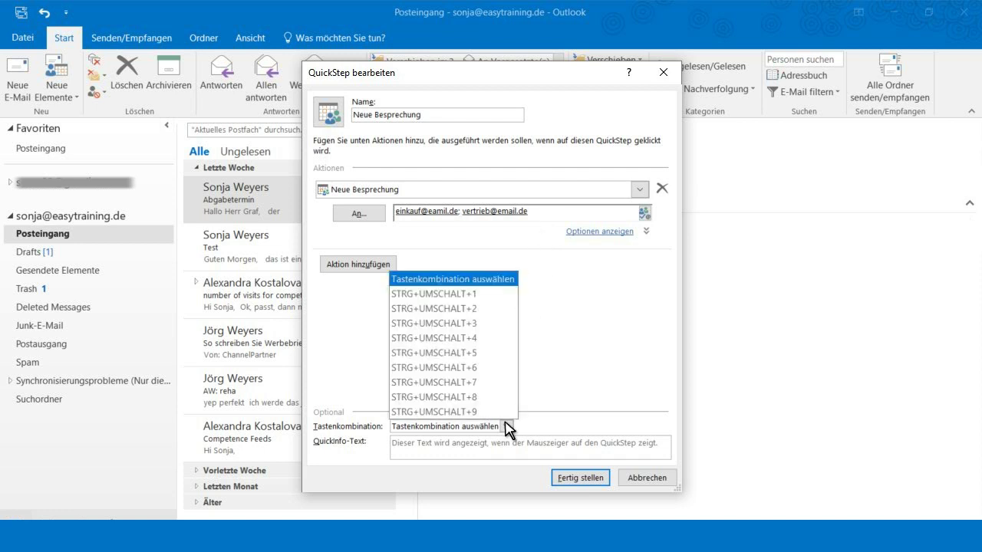
# Step: Give the QuickStep shortcut STRG+UMSCHALT+1, tooltip 'Besprechungsanfrage' and the people icon
pyautogui.click(486, 294)
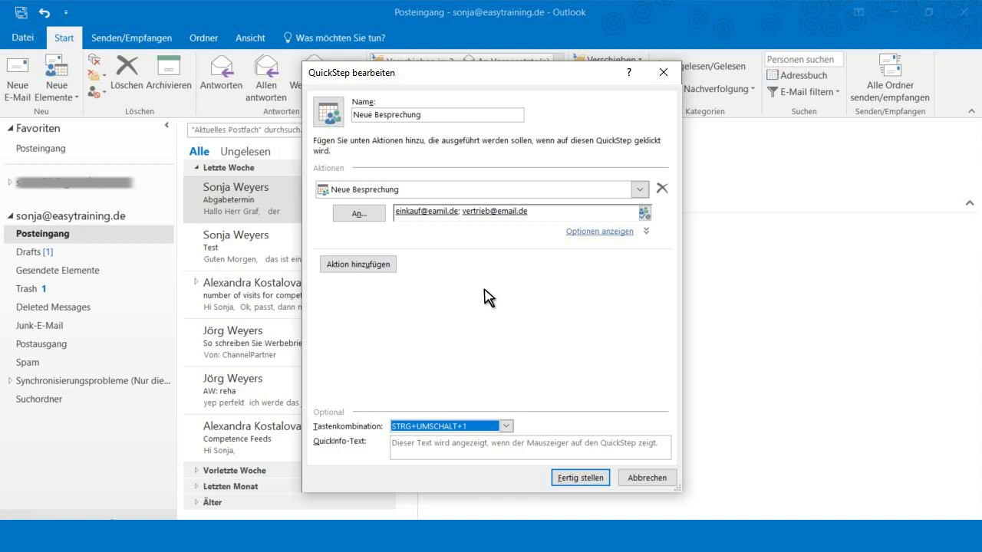
pyautogui.click(485, 449)
pyautogui.write('Besprechungsanfrage')
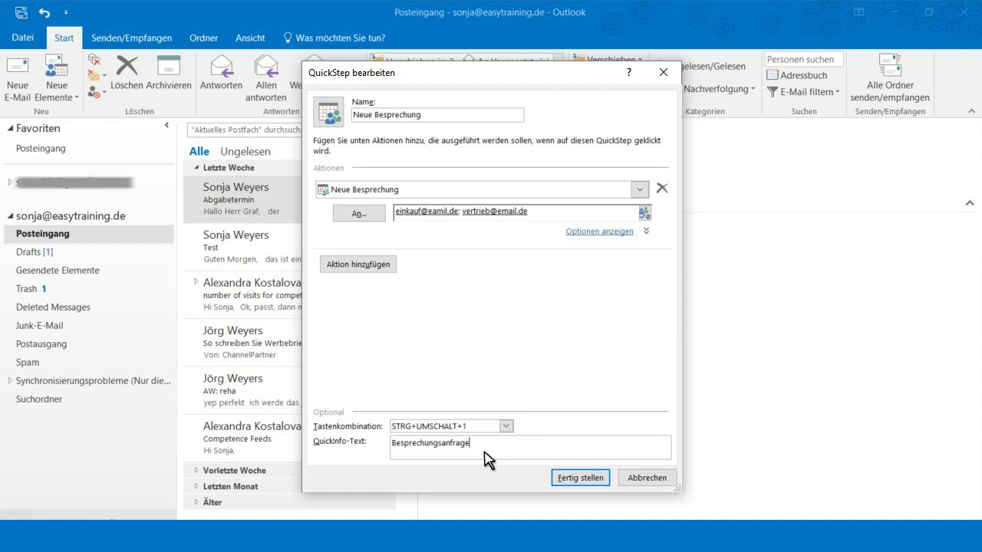
pyautogui.click(332, 113)
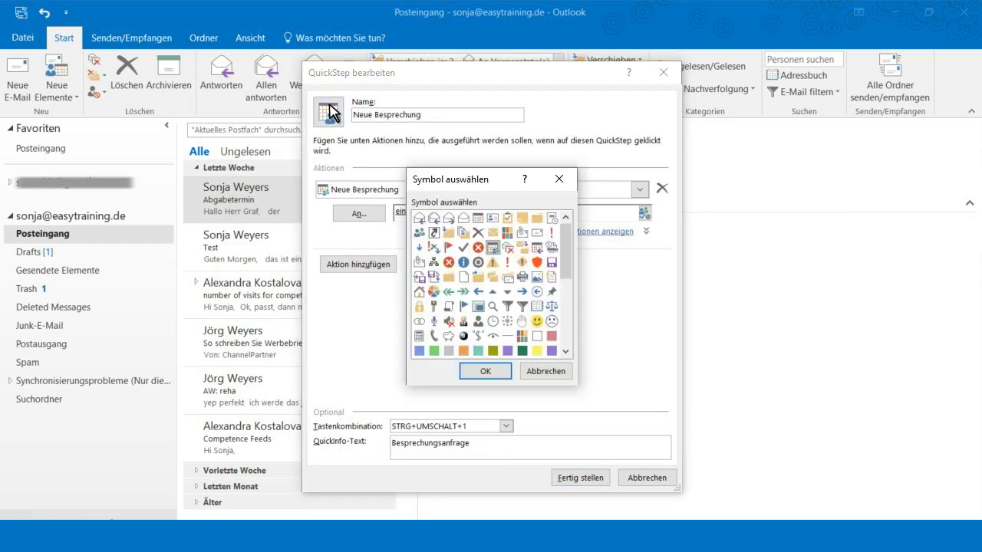
pyautogui.doubleClick(419, 233)
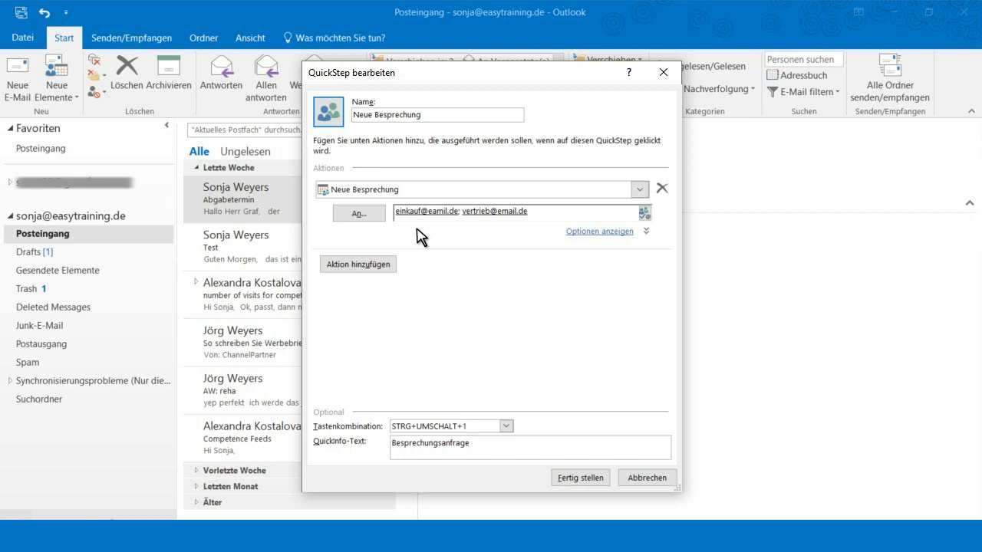
pyautogui.tripleClick(427, 115)
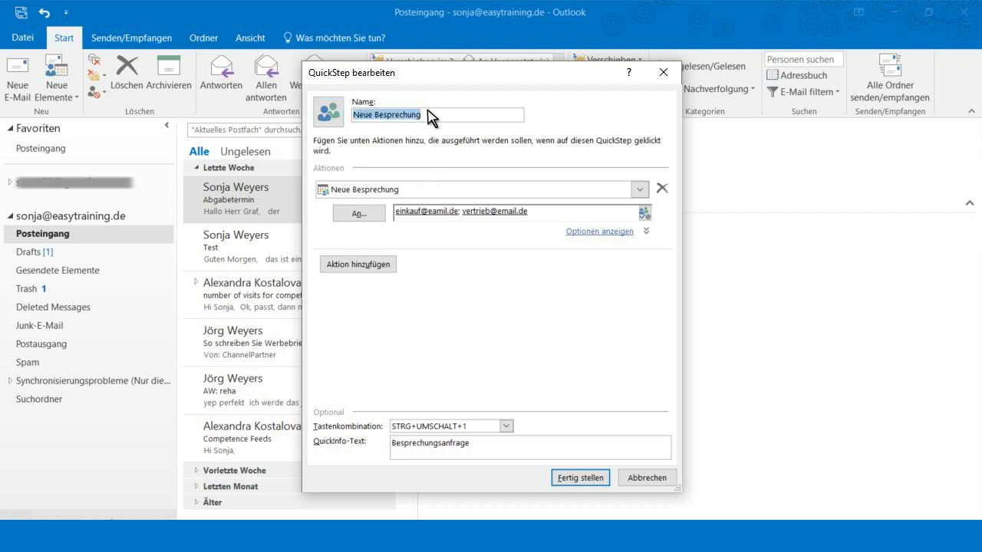
# Step: Save the 'Neue Besprechung' QuickStep and run it with Ctrl+Shift+1 to open a meeting request
pyautogui.click(583, 479)
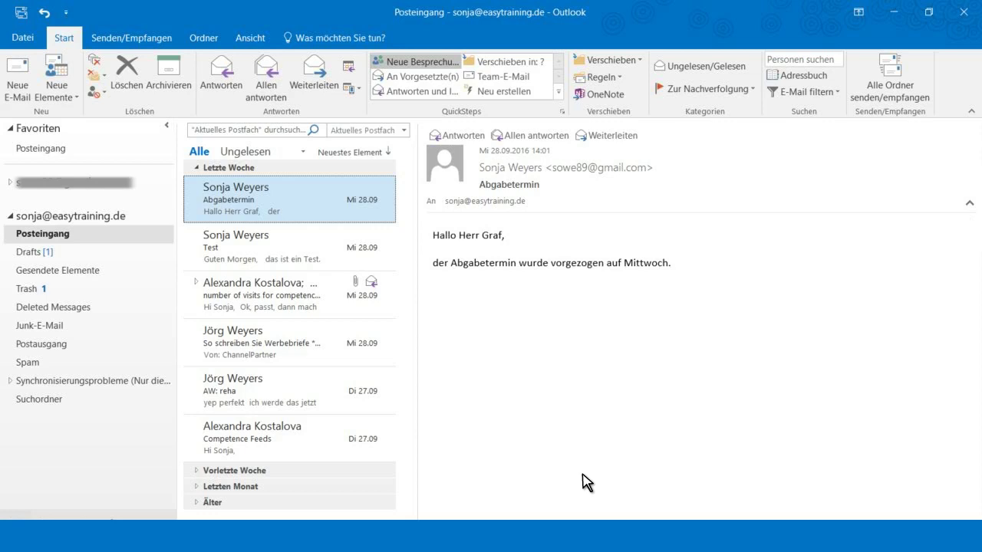
pyautogui.hotkey('ctrl', 'shift', '1')
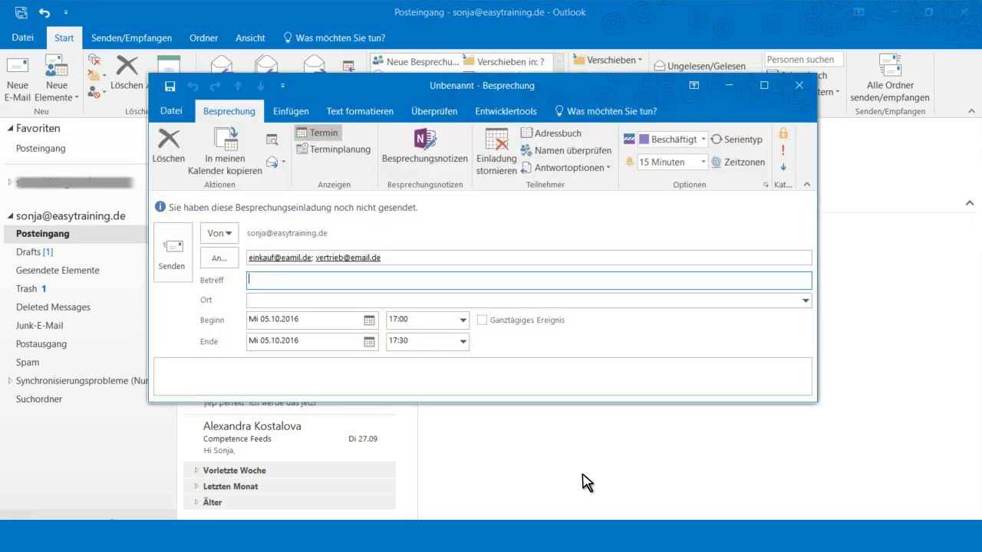